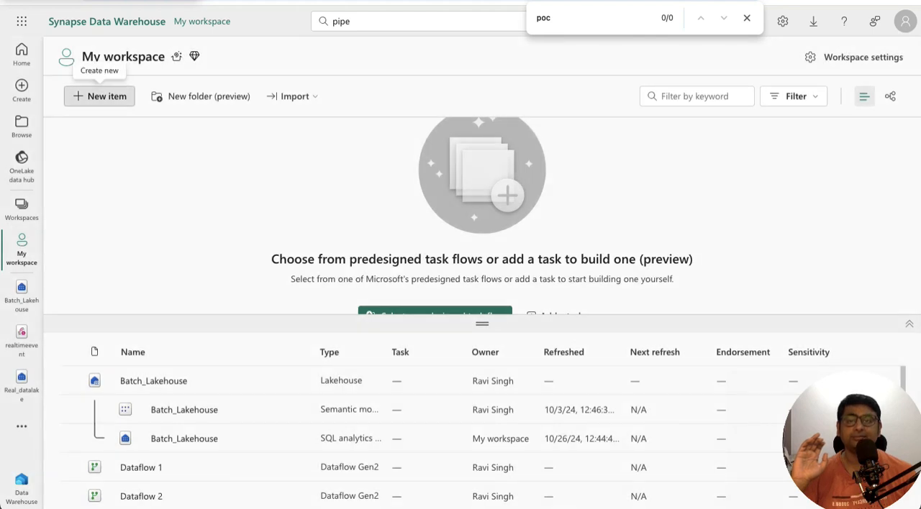
# - Look over the item types available for creation and the existing items listed in My workspace
pyautogui.click(101, 95)
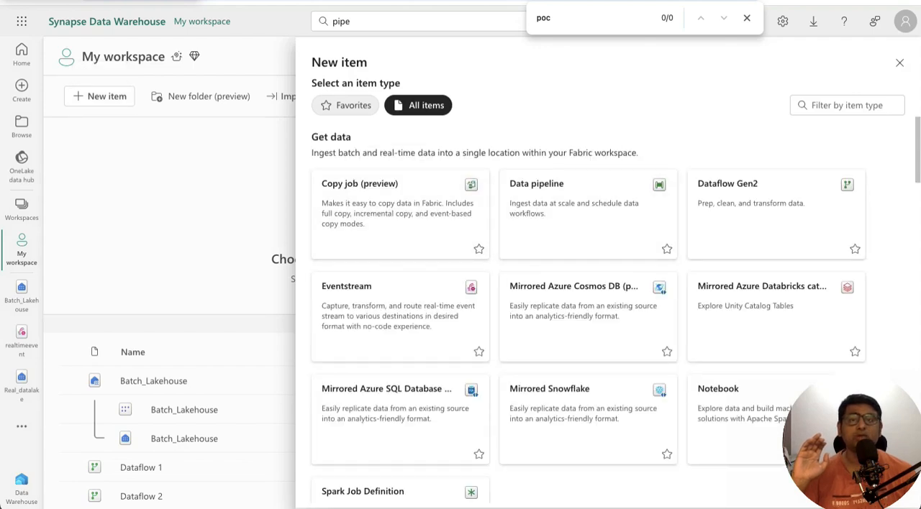
pyautogui.press('Escape')
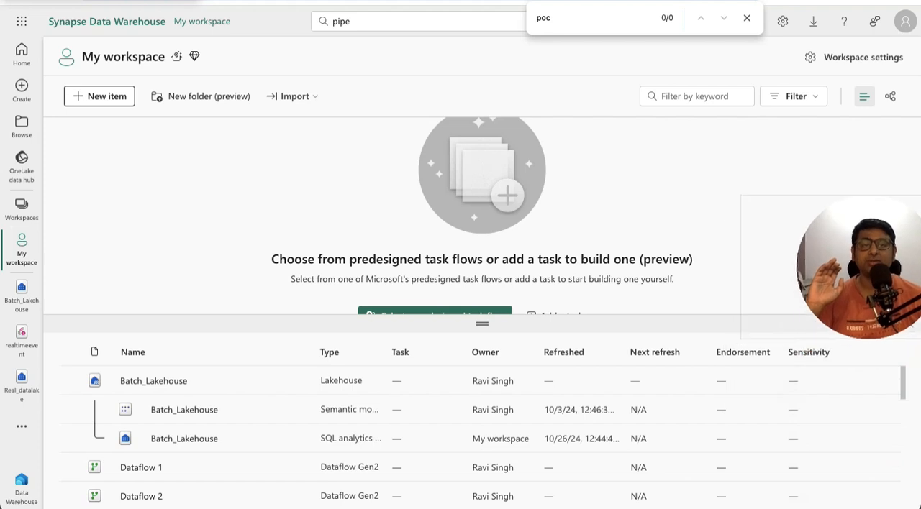
pyautogui.scroll(-5, 482, 432)
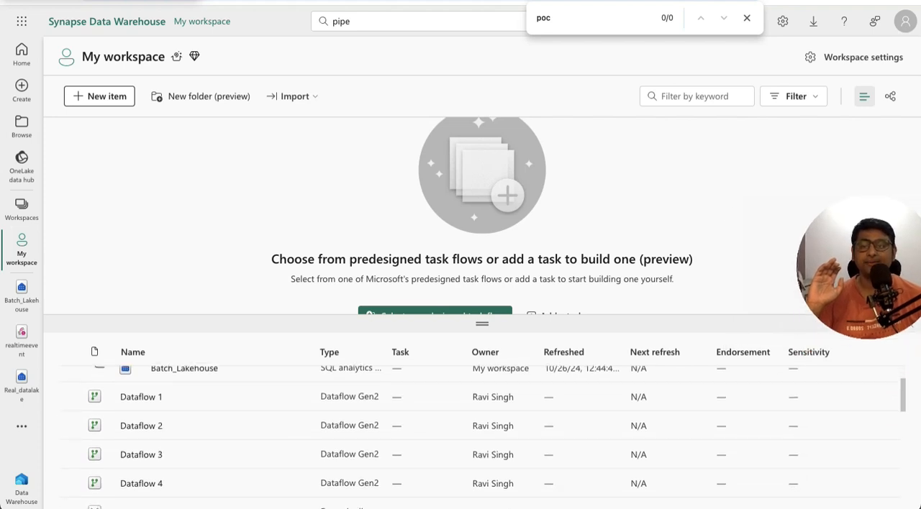
pyautogui.scroll(-5, 482, 432)
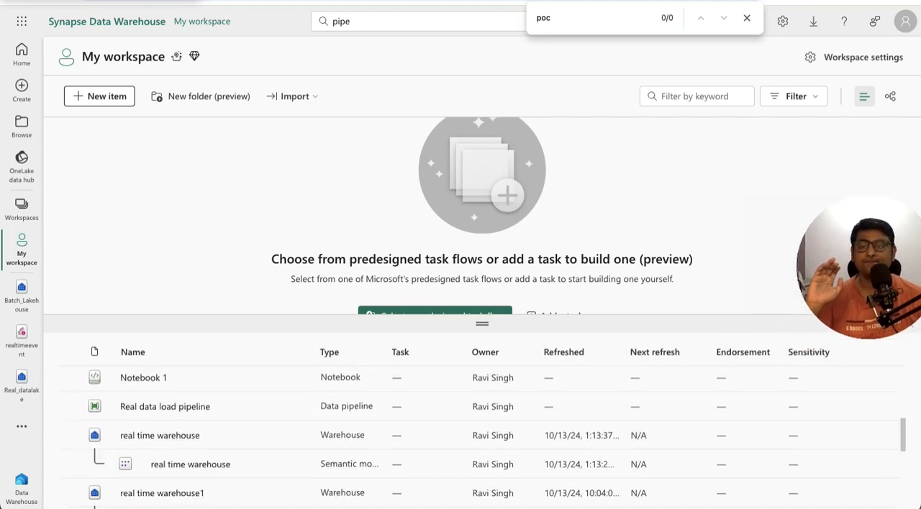
pyautogui.scroll(-5, 482, 432)
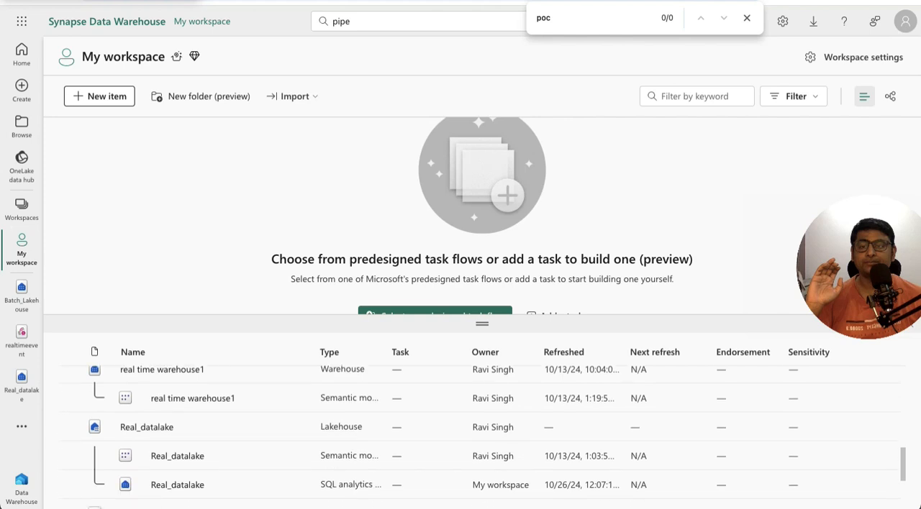
pyautogui.scroll(-3, 482, 432)
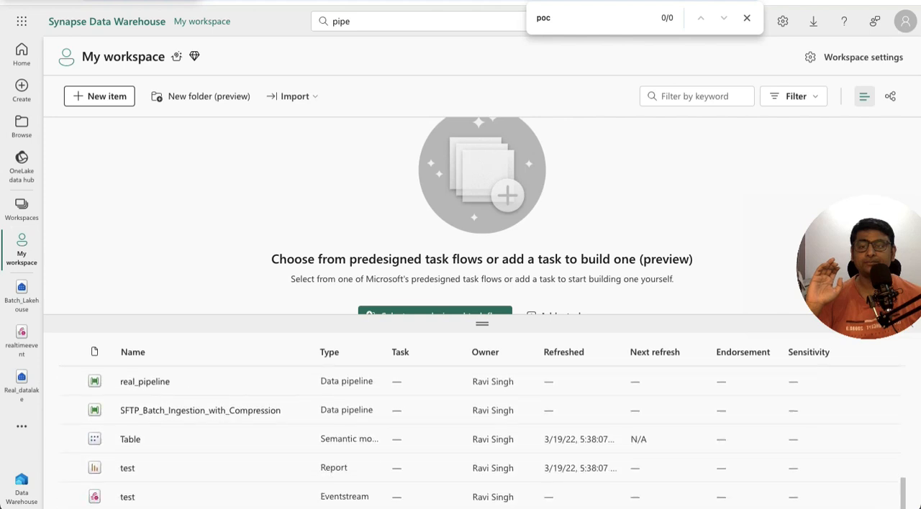
pyautogui.scroll(5, 482, 431)
pyautogui.scroll(3, 482, 432)
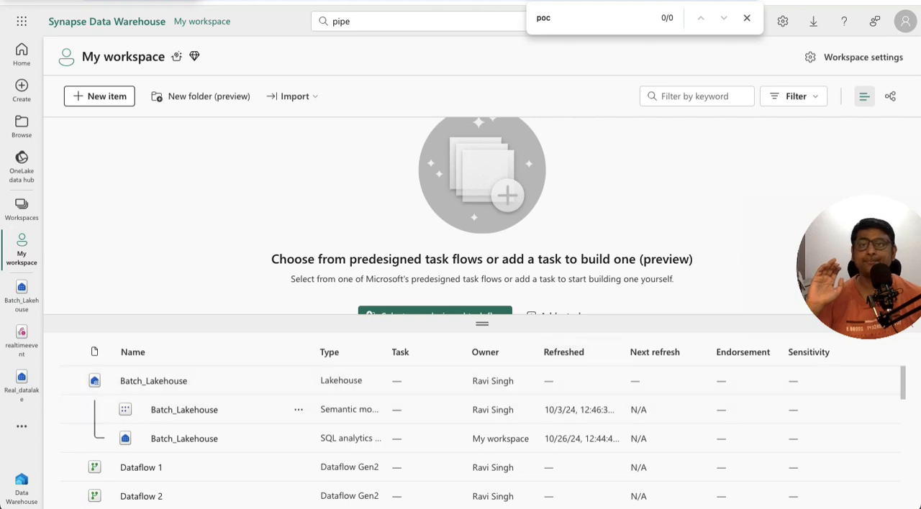
pyautogui.press('Escape')
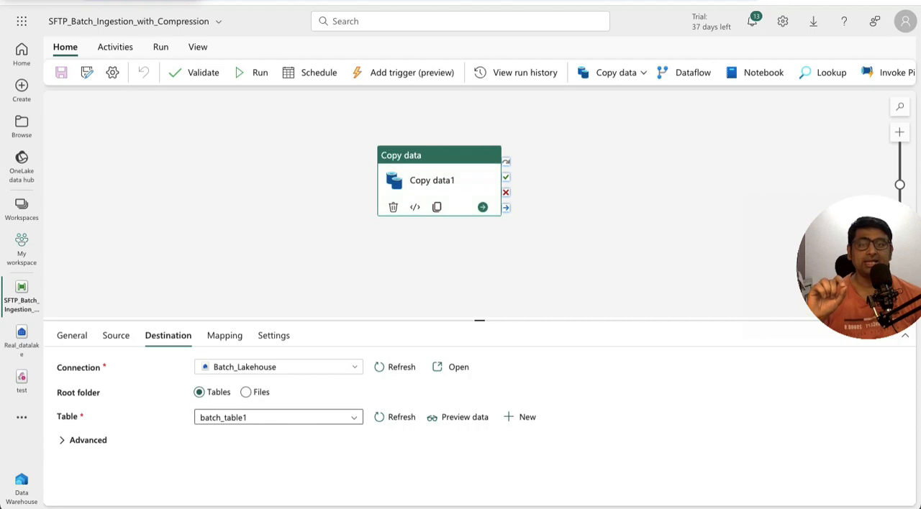
# - Review the Copy data1 activity's source and destination settings and the schedule options of the SFTP_Batch_Ingestion_with_Compression pipeline
pyautogui.click(116, 336)
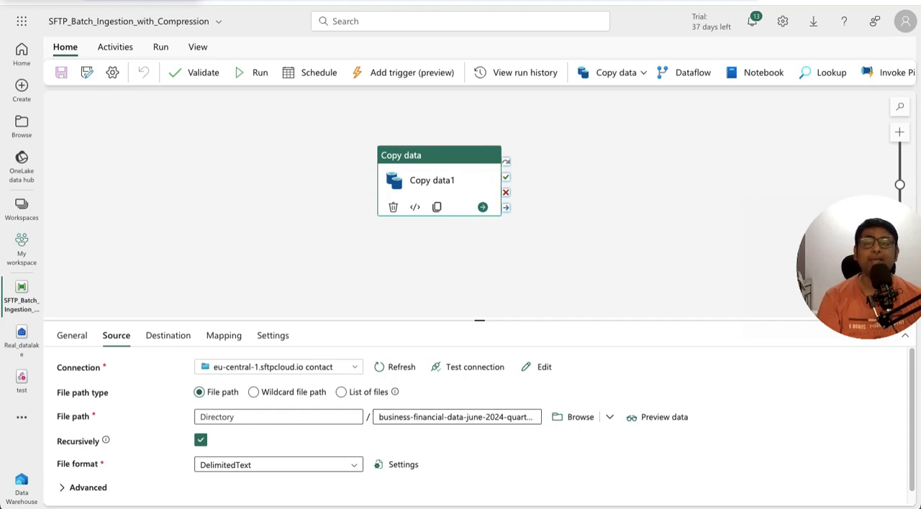
pyautogui.click(168, 335)
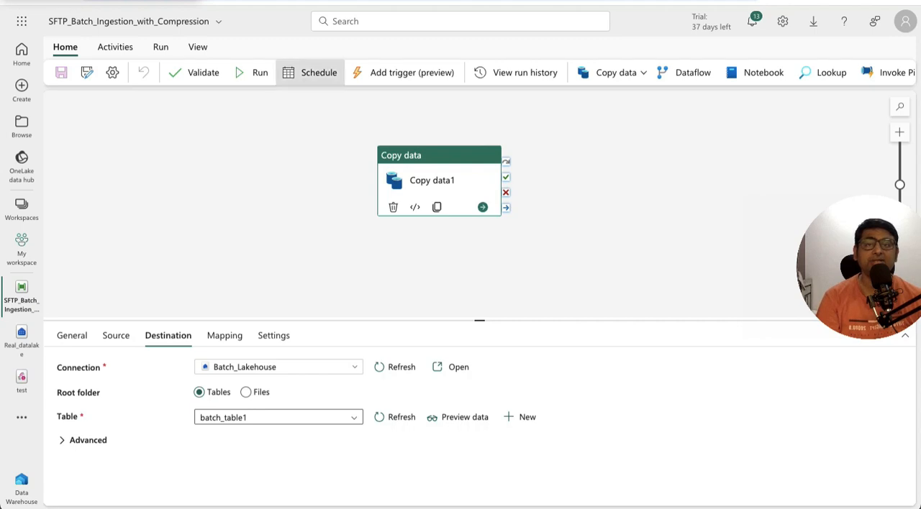
pyautogui.click(313, 72)
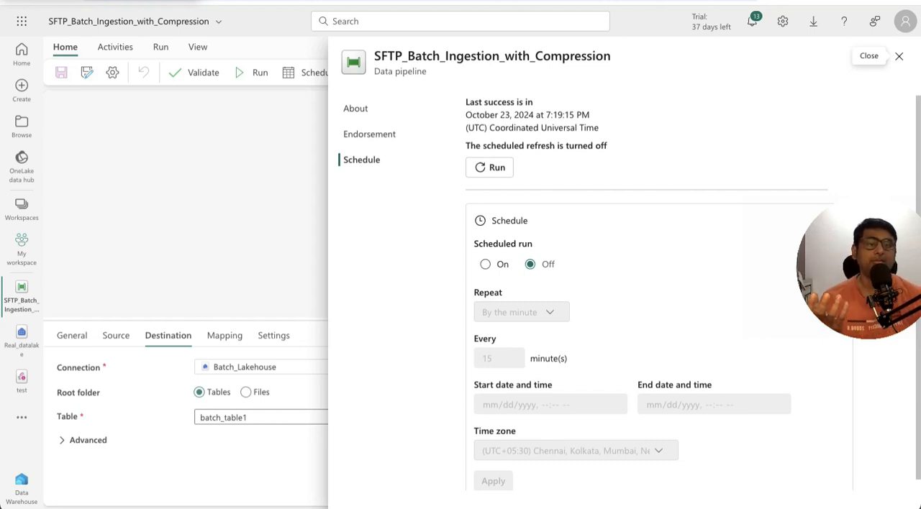
pyautogui.click(899, 55)
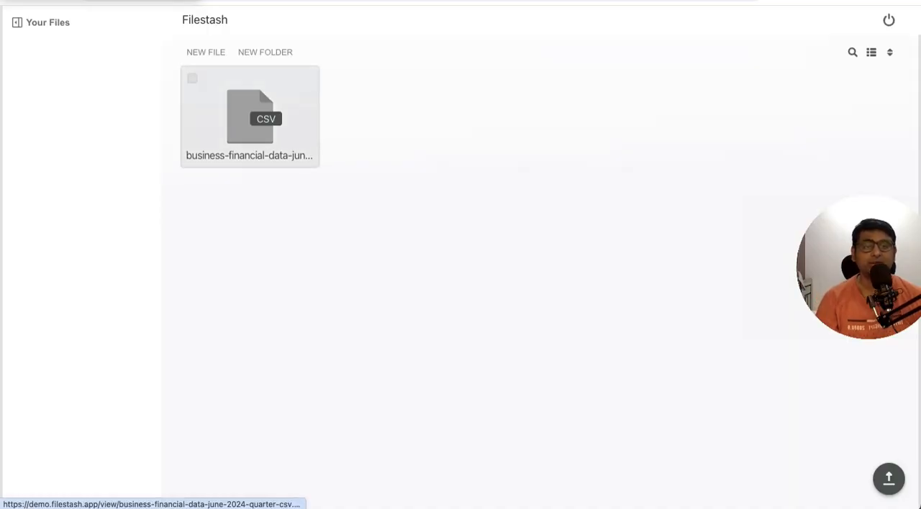
# - In Filestash, view the contents of the business-financial-data-june-2024-quarter-csv.csv source file
pyautogui.click(250, 115)
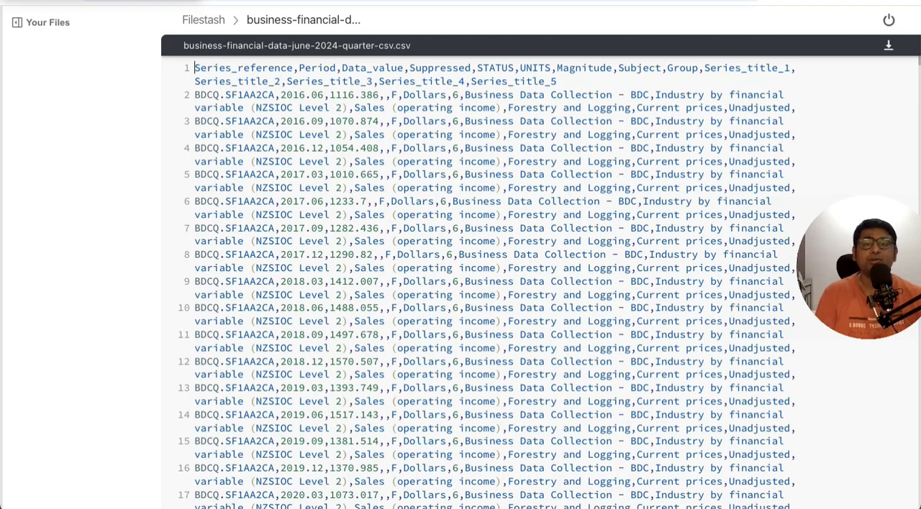
pyautogui.hotkey('alt', 'Left')
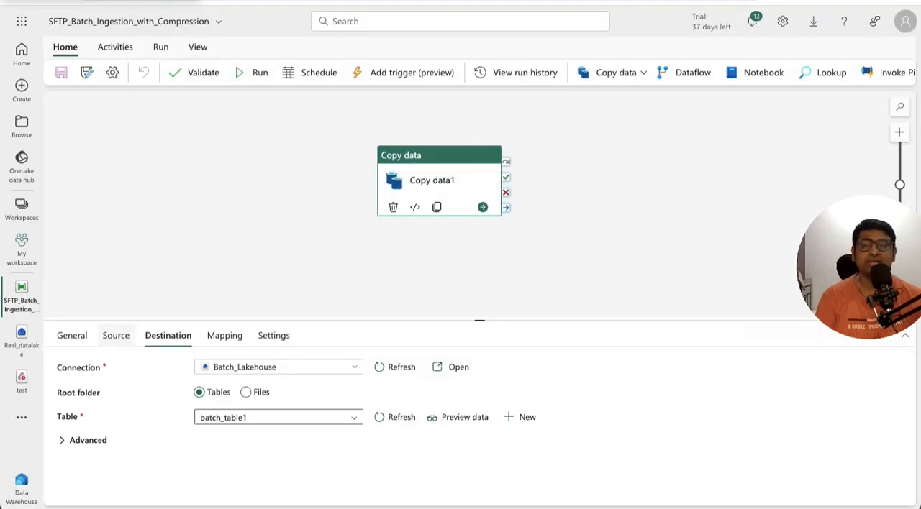
# - Recheck the Copy data1 source and destination settings and run the SFTP_Batch_Ingestion_with_Compression pipeline
pyautogui.click(116, 336)
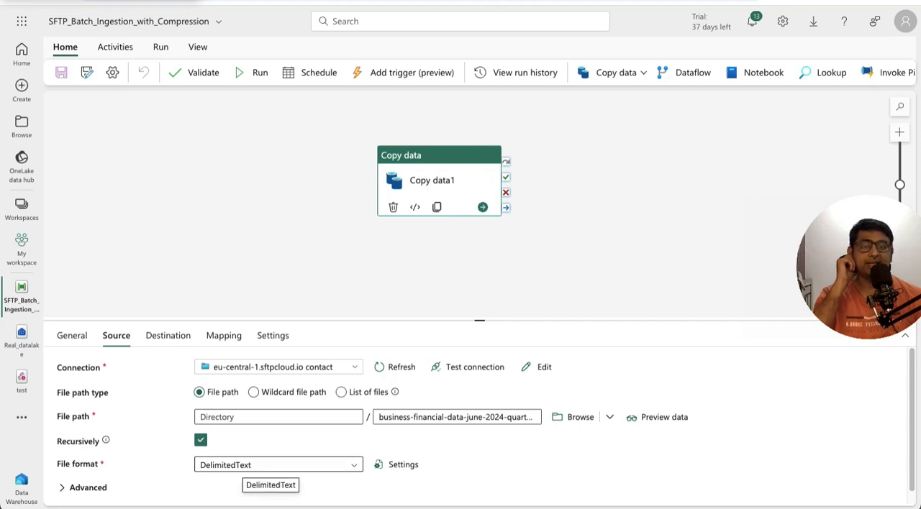
pyautogui.click(168, 335)
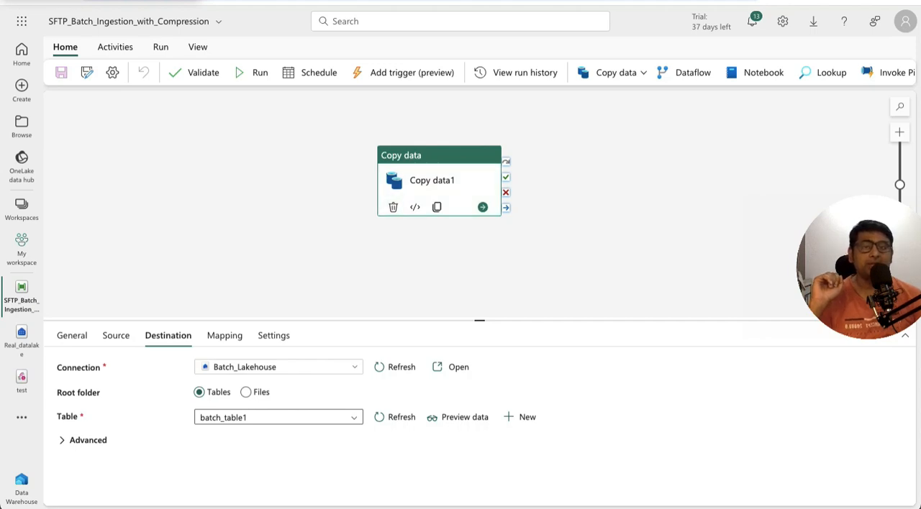
pyautogui.click(254, 72)
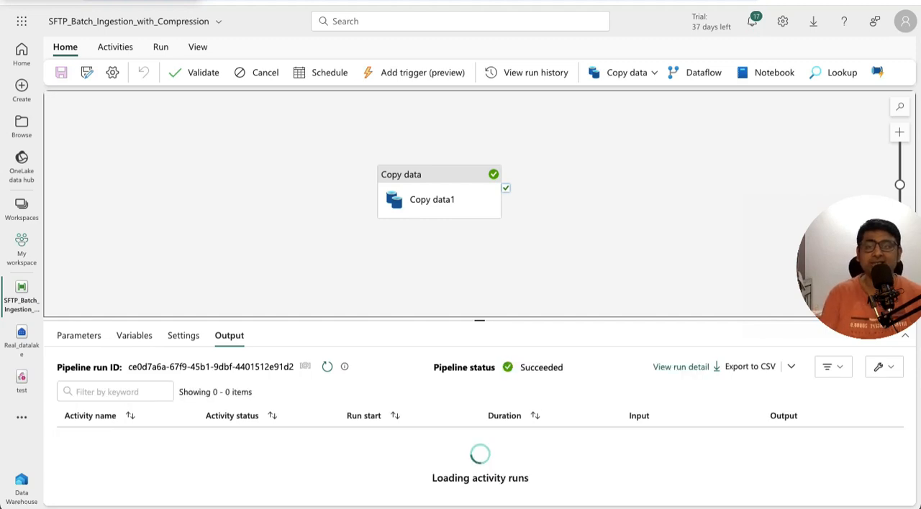
# - Open the Batch_Lakehouse SQL analytics endpoint from My workspace and run a Select TOP 100 query on batch_table1
pyautogui.hotkey('ctrl', 'f')
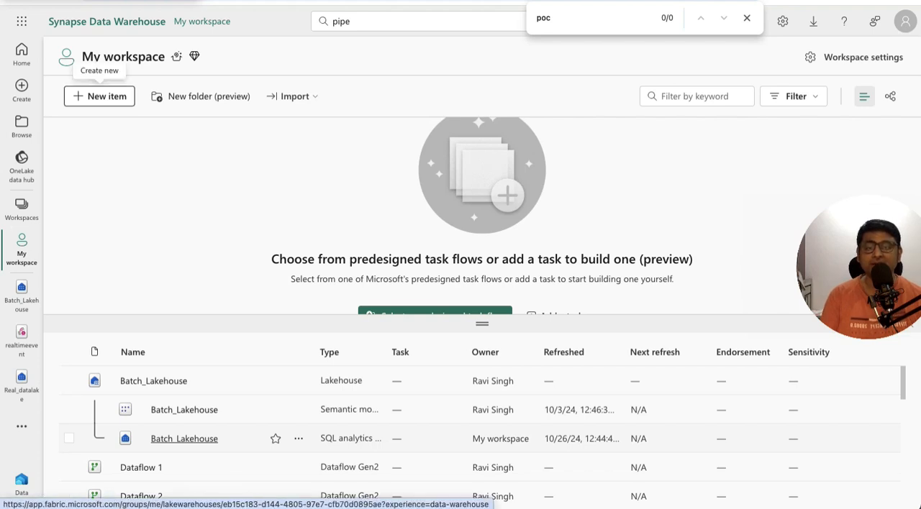
pyautogui.click(184, 438)
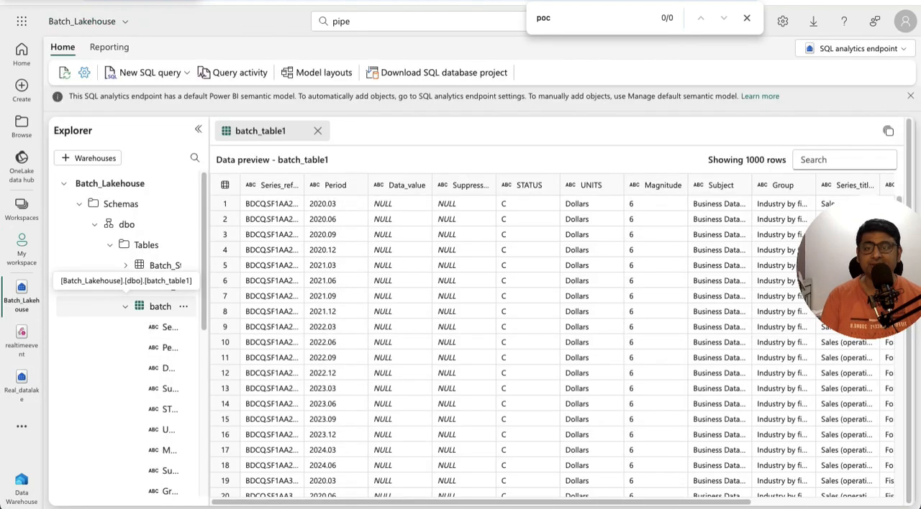
pyautogui.click(184, 306)
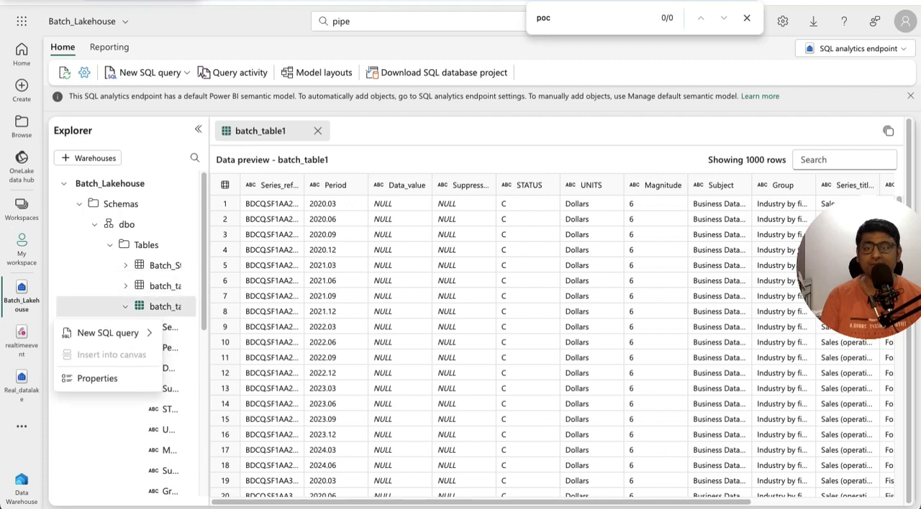
pyautogui.moveTo(108, 333)
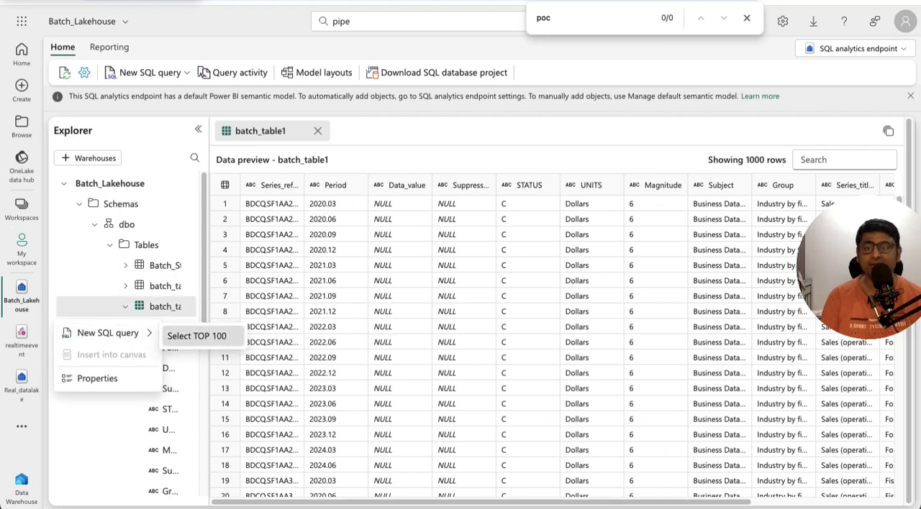
pyautogui.click(202, 336)
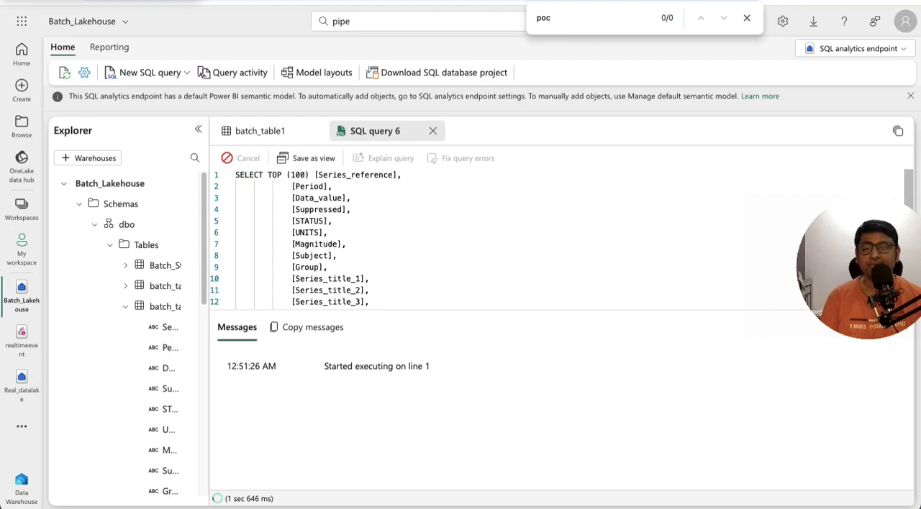
# - Select the entire SQL query text and examine the rows and columns returned from batch_table1
pyautogui.click(338, 256)
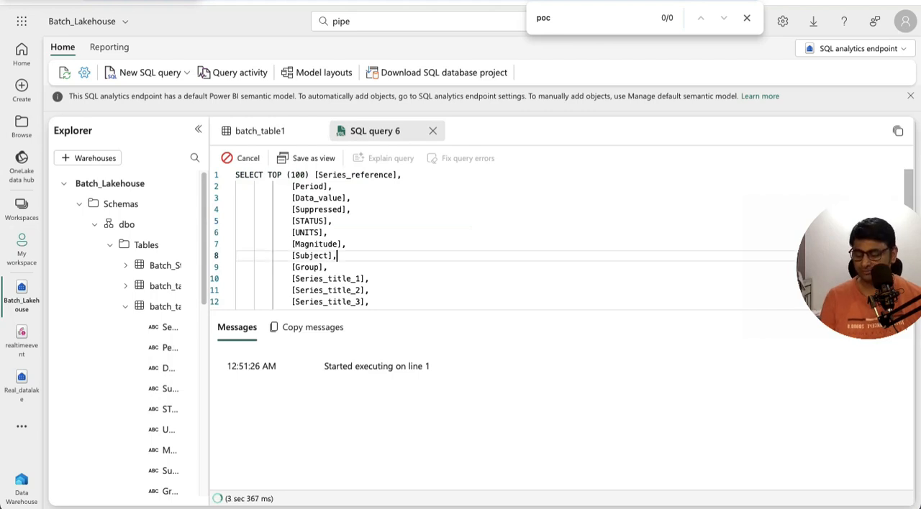
pyautogui.hotkey('ctrl', 'a')
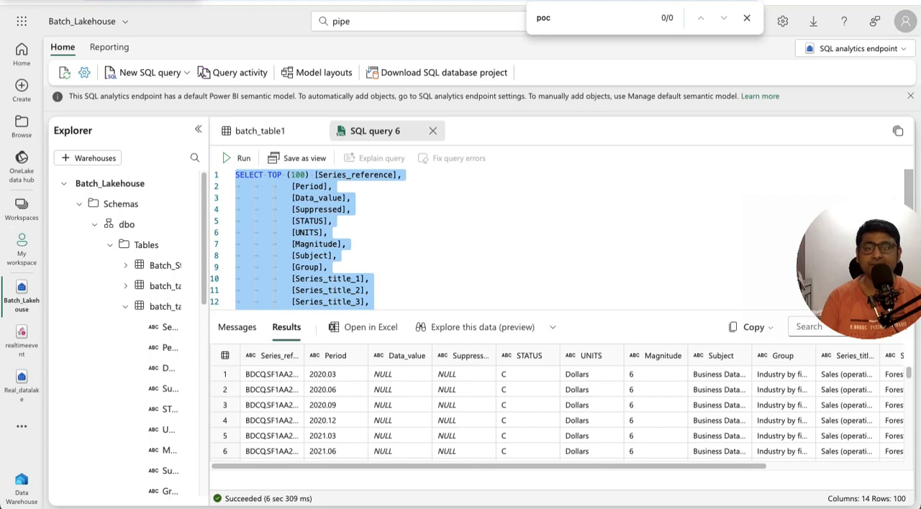
pyautogui.moveTo(461, 466)
pyautogui.mouseDown()
pyautogui.moveTo(632, 466)
pyautogui.moveTo(461, 466)
pyautogui.mouseUp()
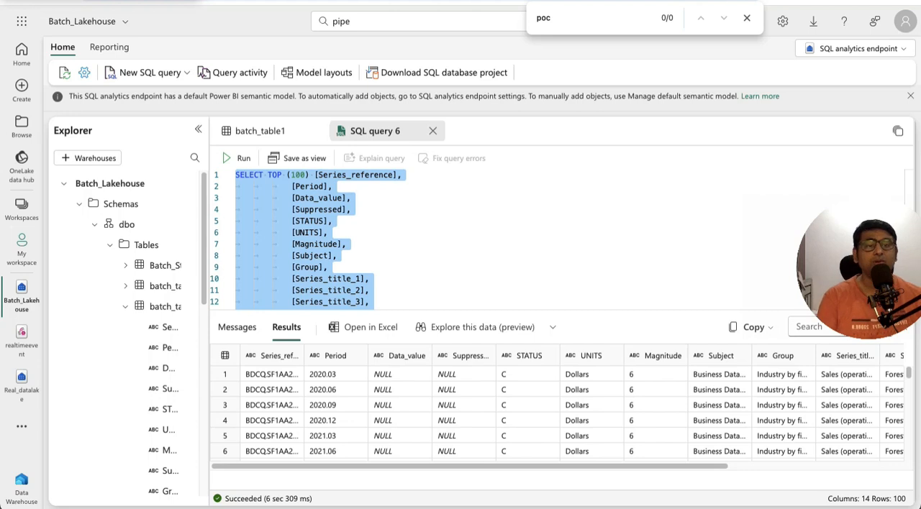
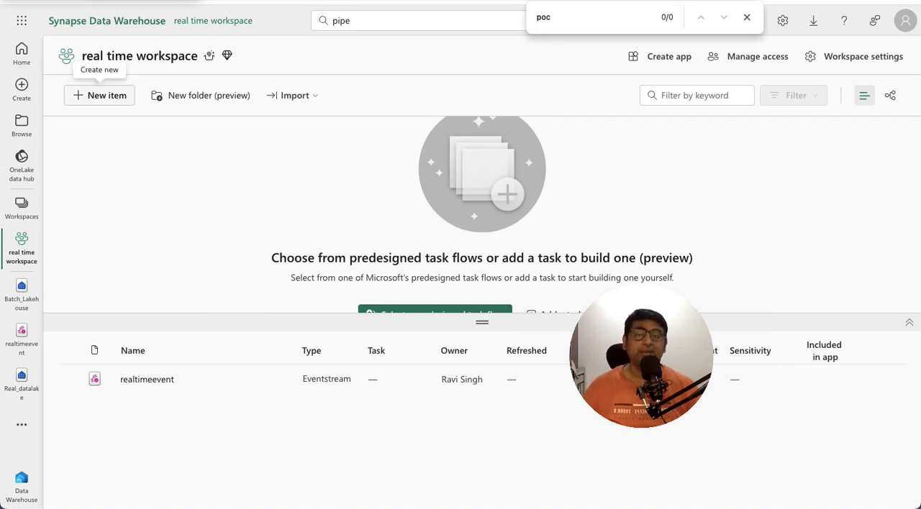
# - Open the realtimeevent eventstream from the real time workspace and switch it to edit mode
pyautogui.click(99, 96)
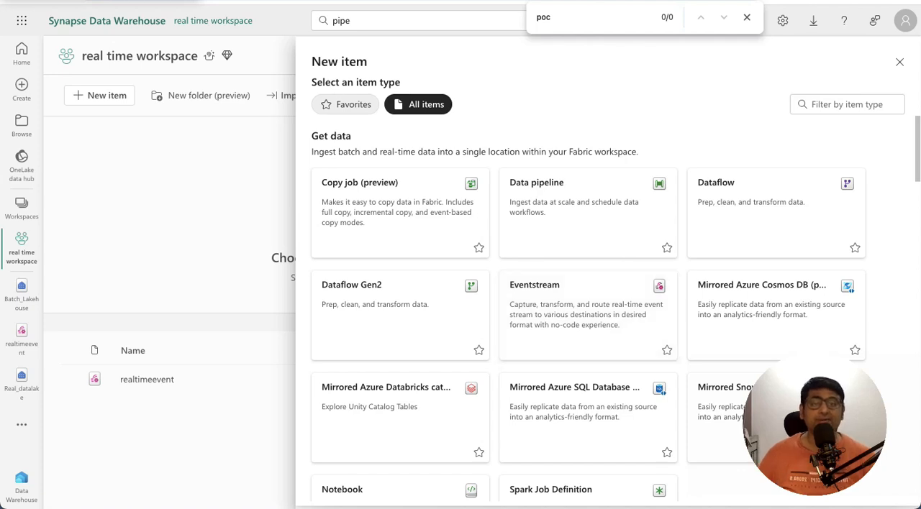
pyautogui.press('Escape')
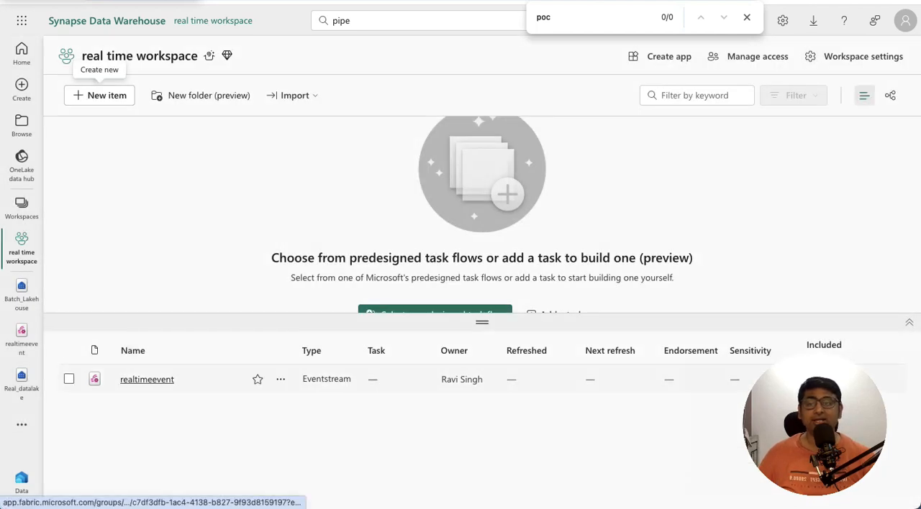
pyautogui.click(146, 380)
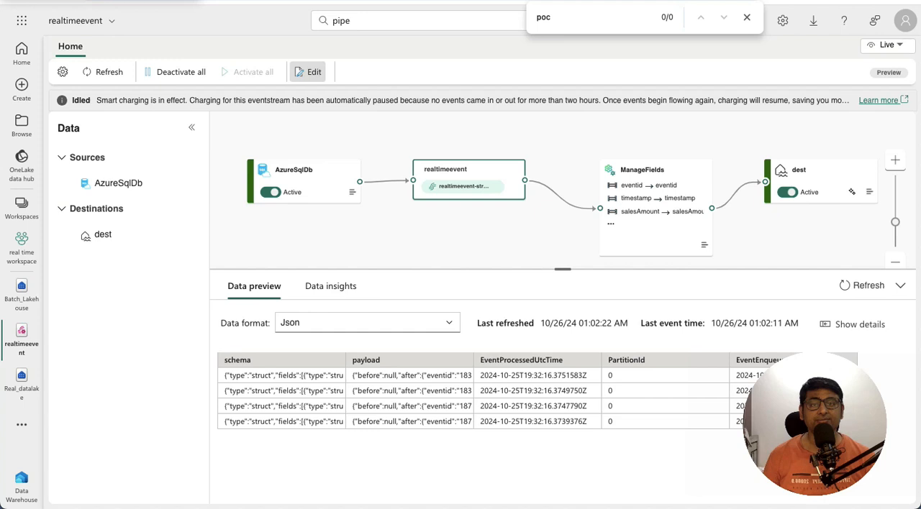
pyautogui.click(308, 71)
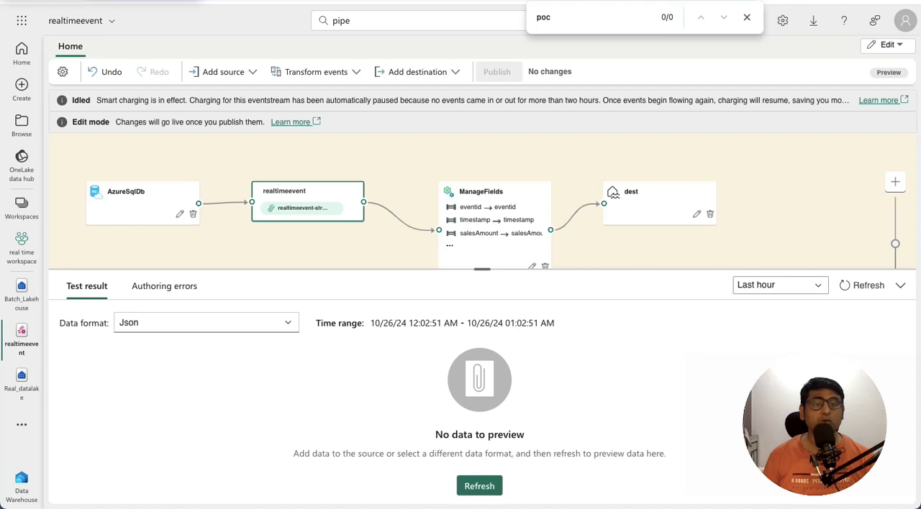
# - Examine the ManageFields operation's field configuration and test data, and view the available event transformations
pyautogui.click(494, 208)
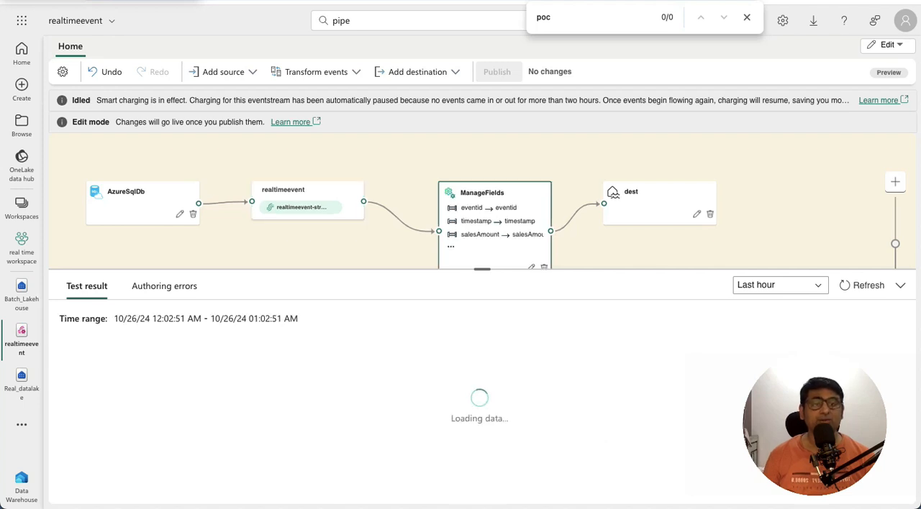
pyautogui.moveTo(581, 252); pyautogui.dragTo(589, 231)
pyautogui.click(537, 249)
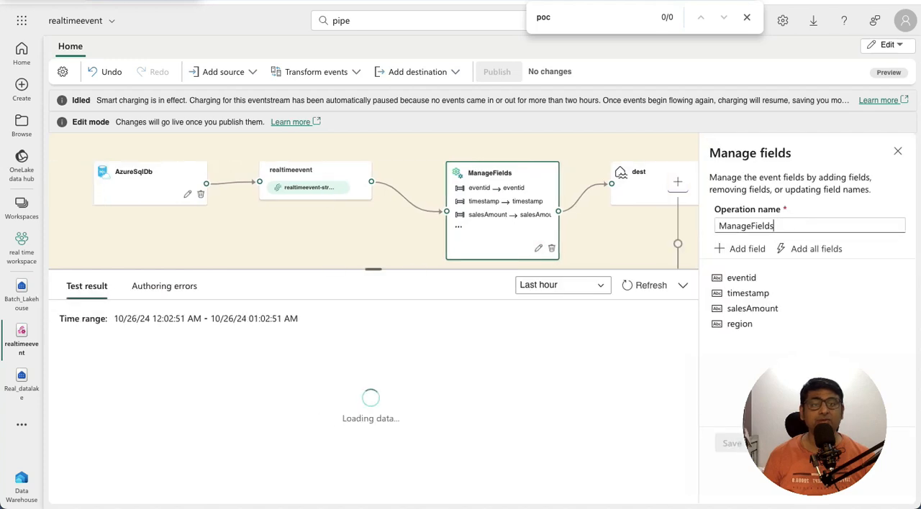
pyautogui.click(316, 72)
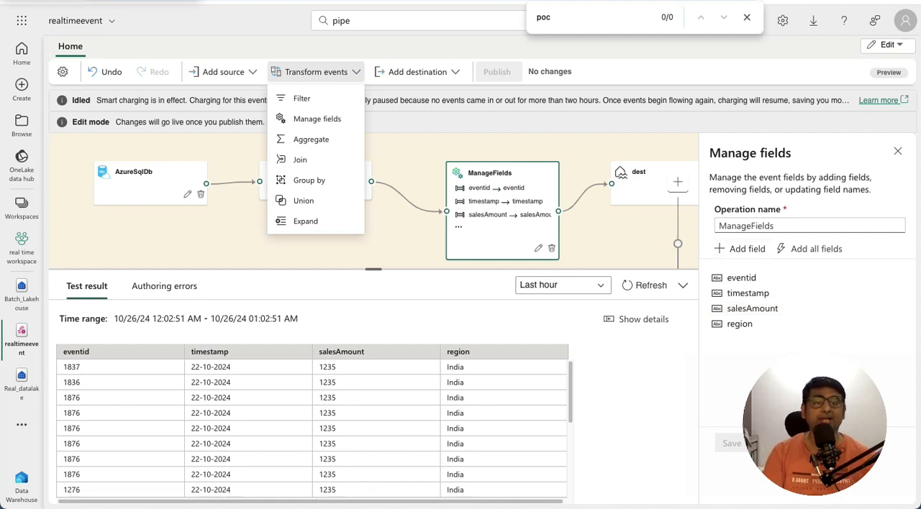
# - Review the dest node's workspace, lakehouse, delta table and input data format settings
pyautogui.click(639, 185)
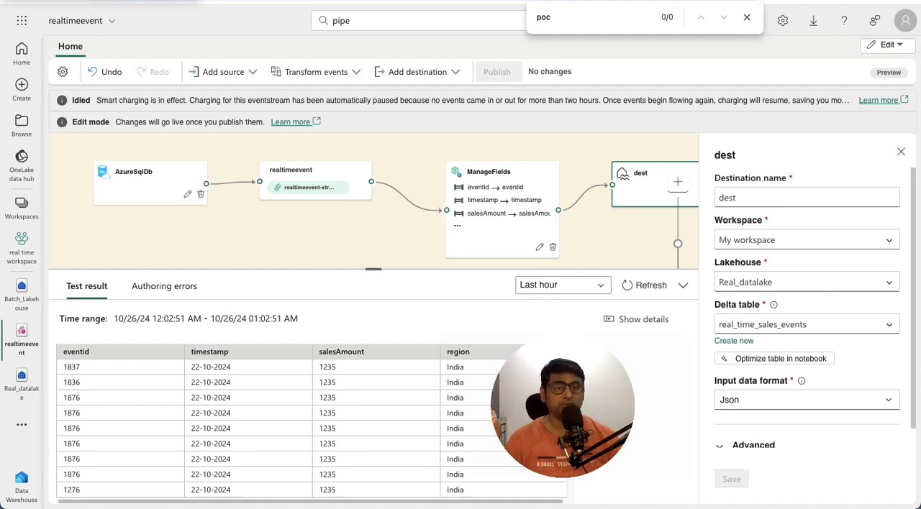
pyautogui.press('Escape')
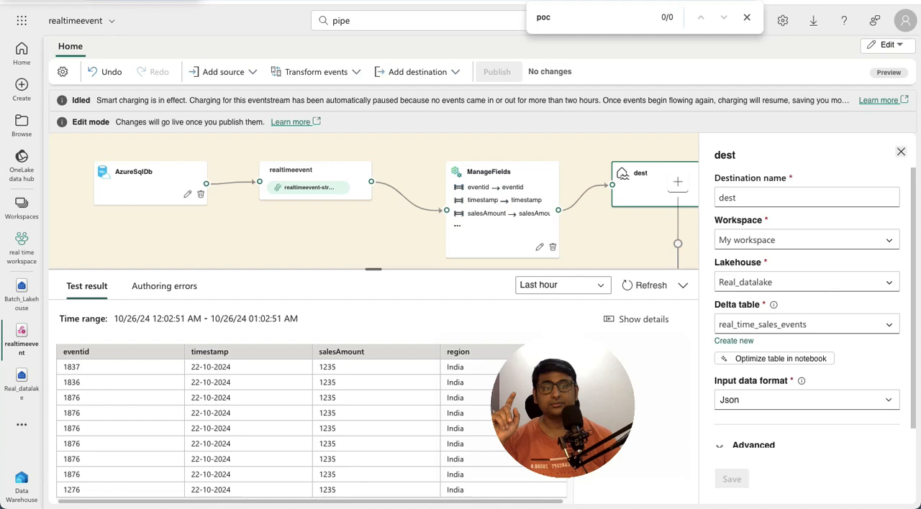
pyautogui.click(900, 152)
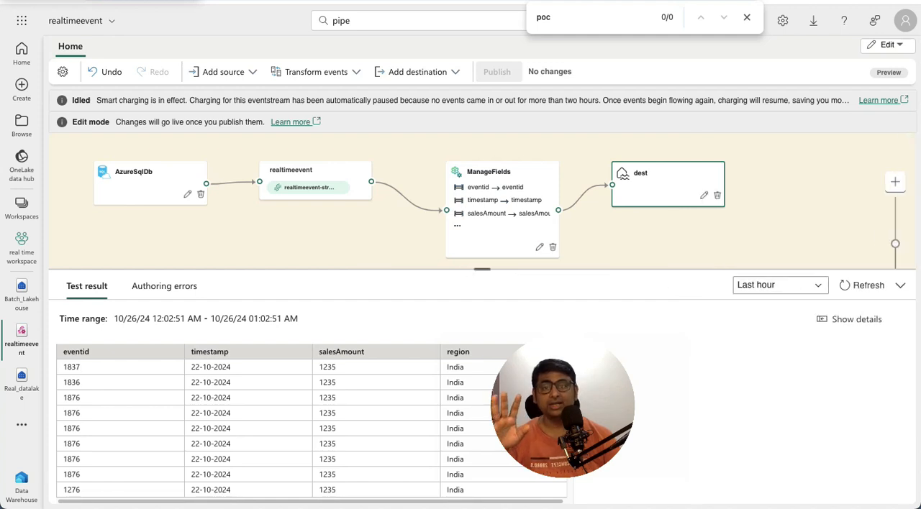
# - Refresh the test result of the AzureSqlDb source for the last hour
pyautogui.click(149, 183)
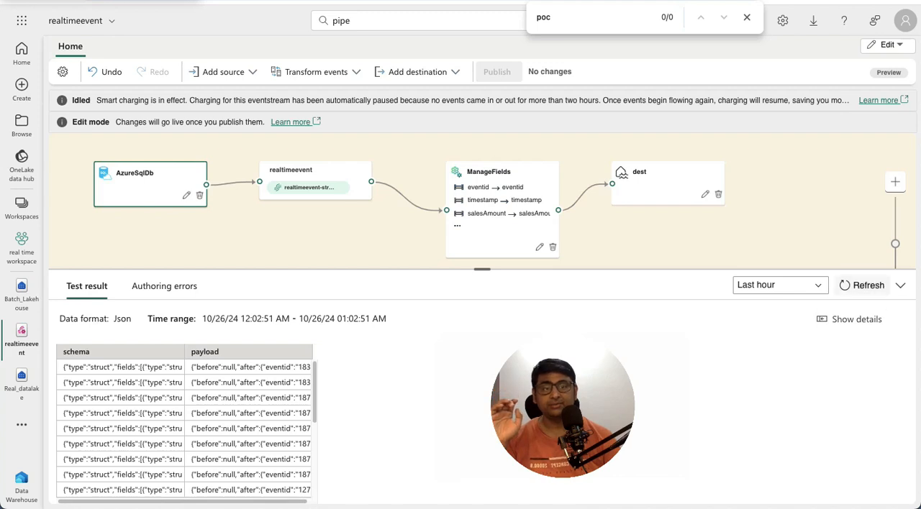
pyautogui.click(863, 285)
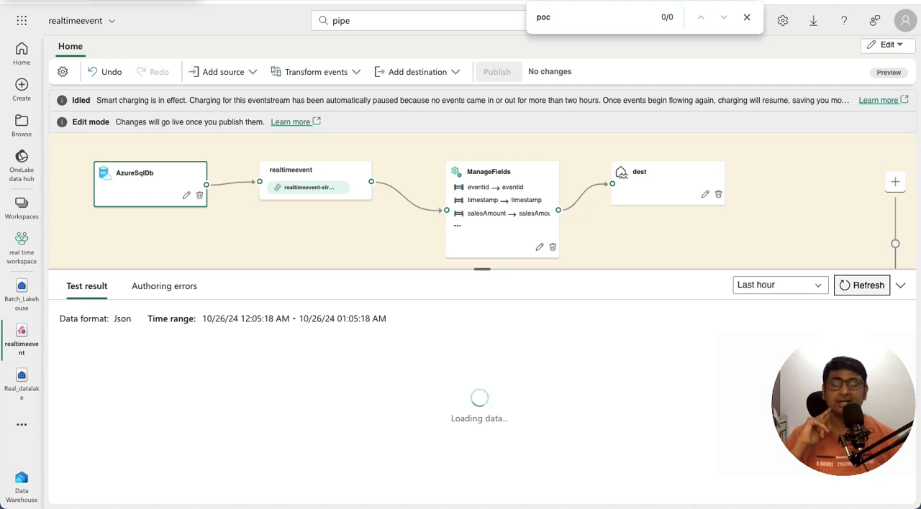
pyautogui.moveTo(593, 184)
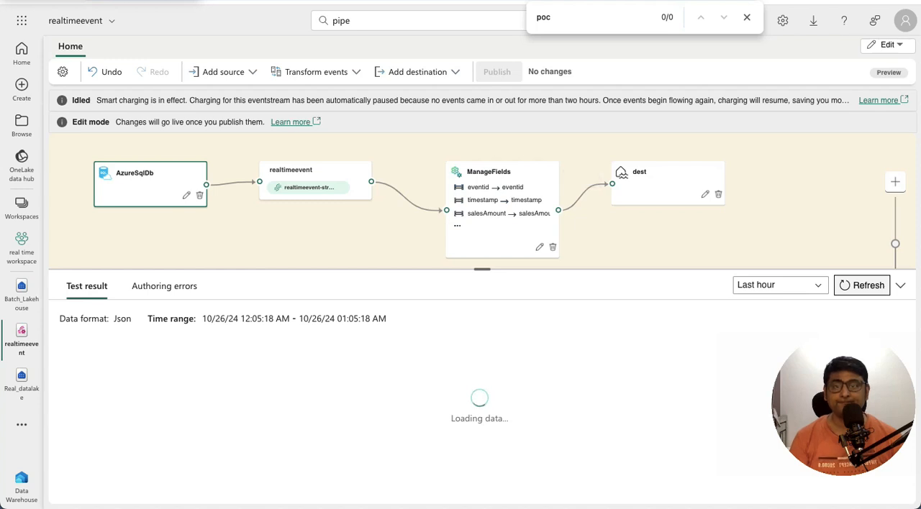
pyautogui.moveTo(410, 190)
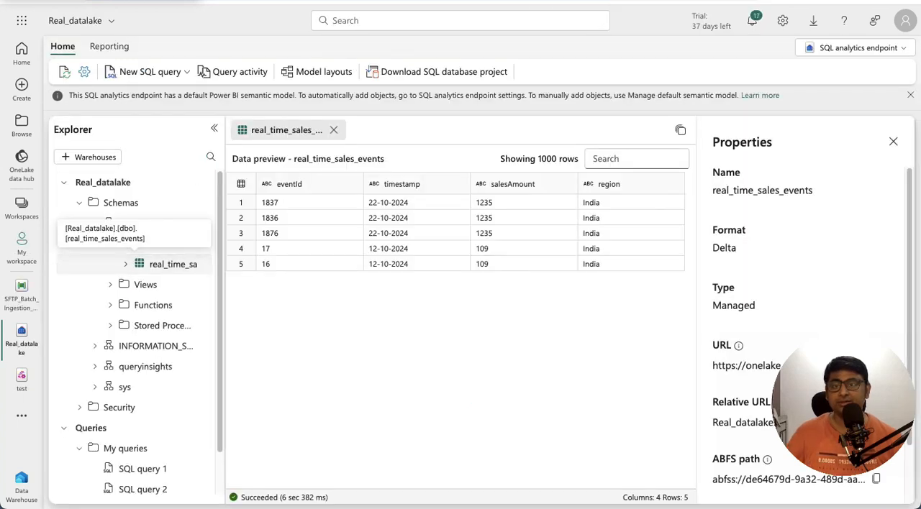
# - In Real_datalake, refresh the SQL analytics endpoint and run a Select TOP 100 query on real_time_sales_events
pyautogui.click(65, 72)
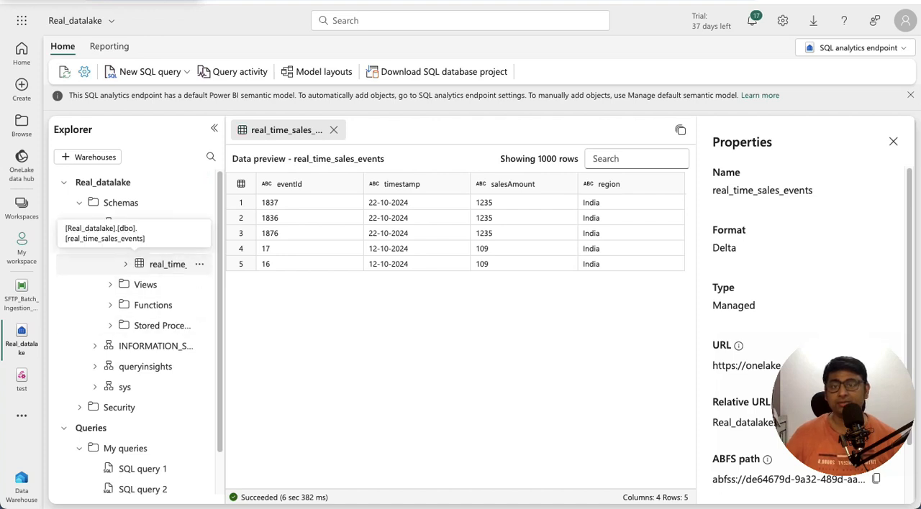
pyautogui.click(199, 264)
pyautogui.moveTo(107, 290)
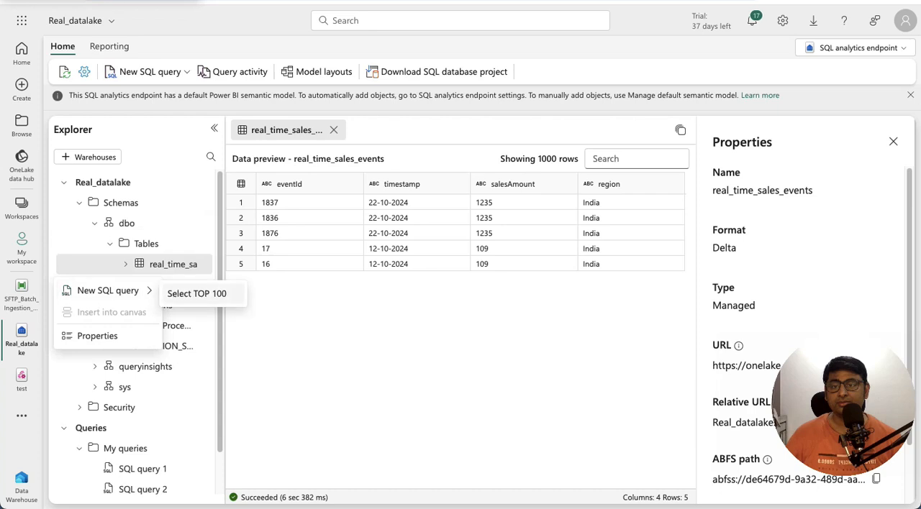
pyautogui.click(196, 293)
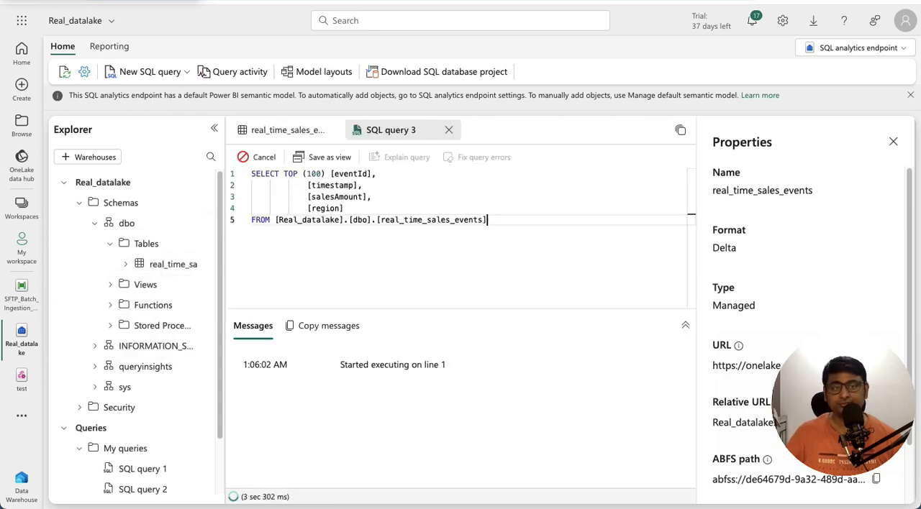
pyautogui.click(893, 141)
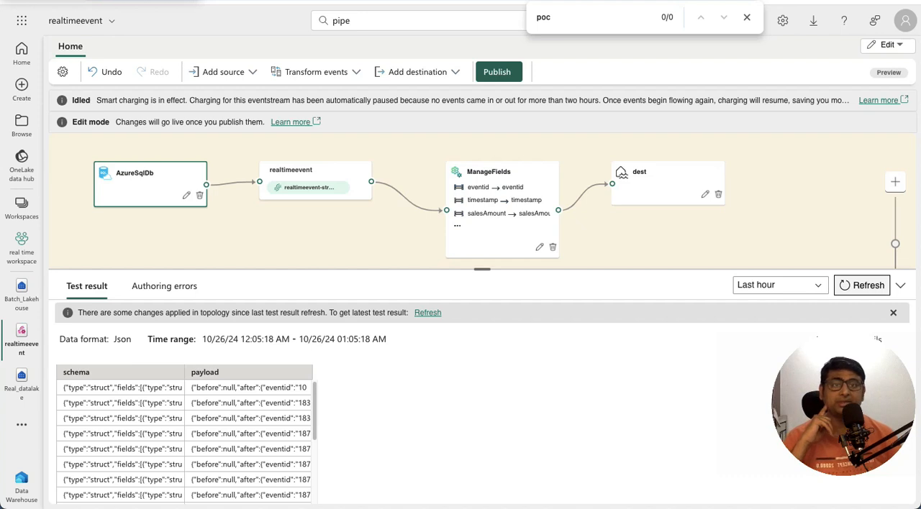
# - Publish the realtimeevent eventstream and rerun the real_time_sales_events query in Real_datalake
pyautogui.click(498, 72)
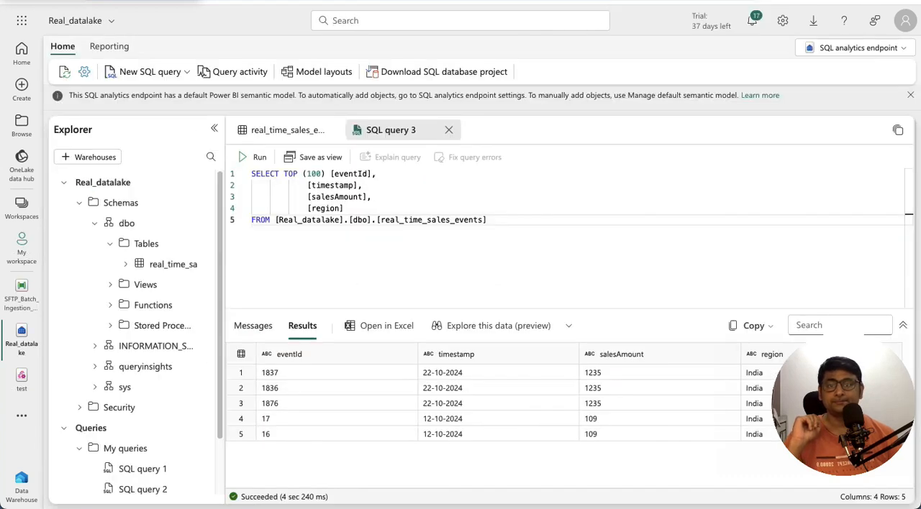
pyautogui.click(253, 157)
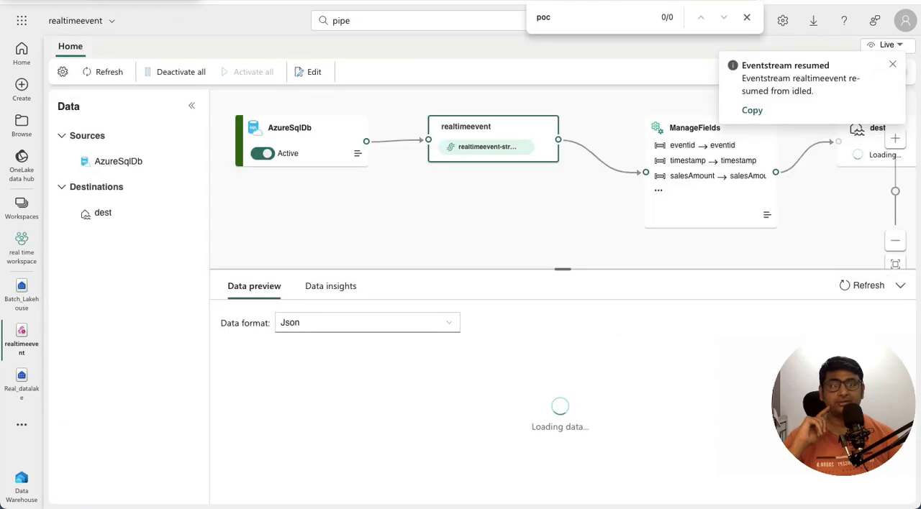
# - View the details of the ManageFields and dest nodes in the live eventstream
pyautogui.click(892, 64)
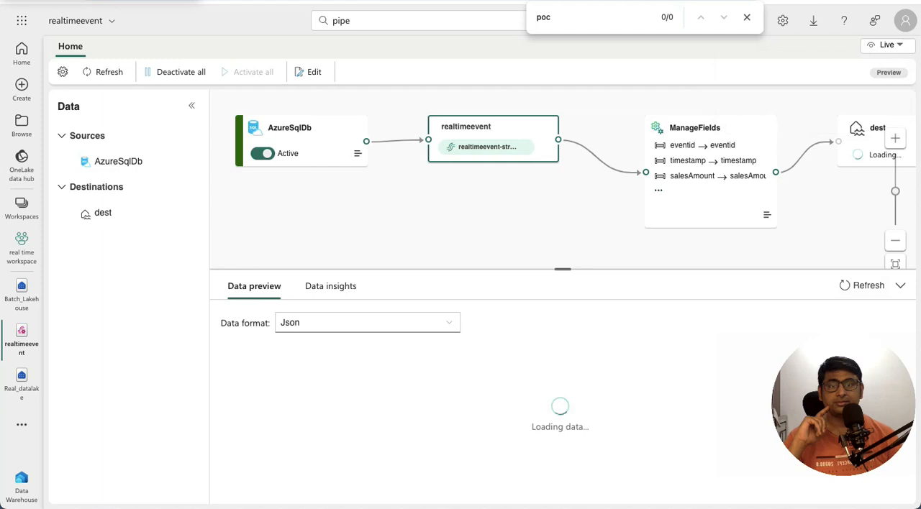
pyautogui.click(711, 172)
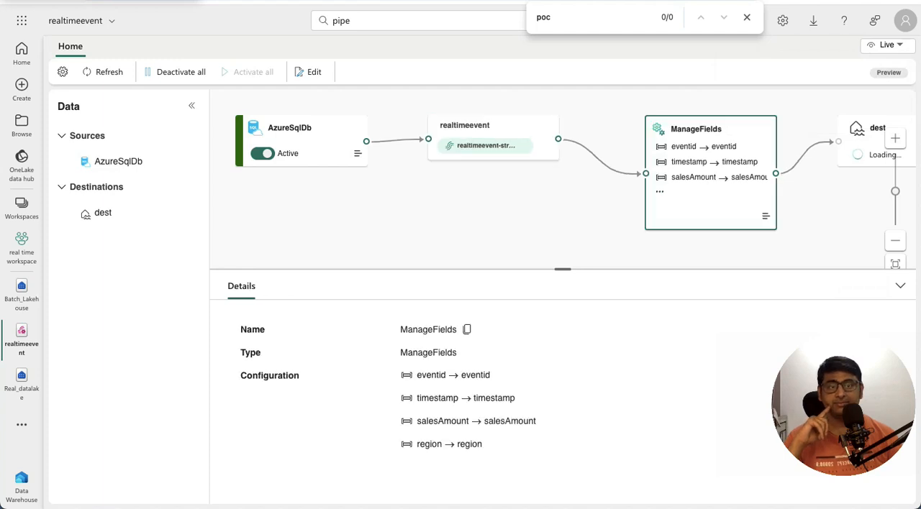
pyautogui.click(869, 141)
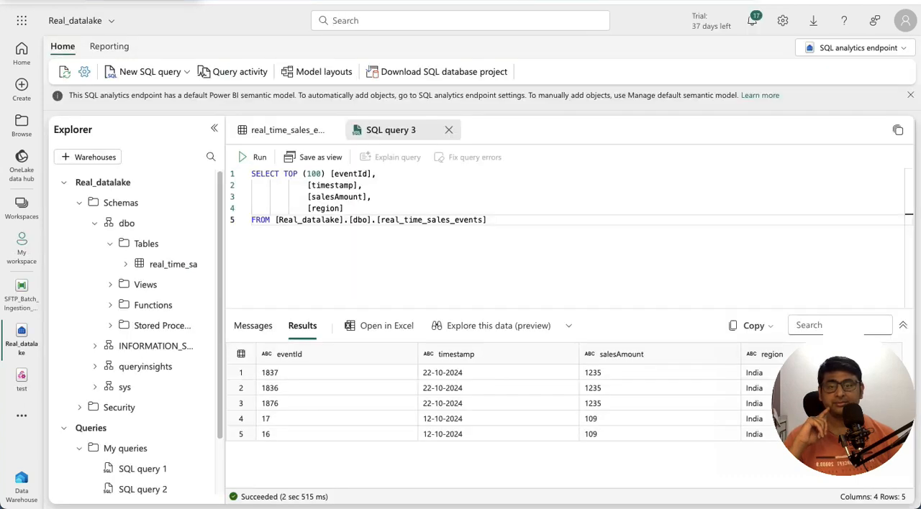
# - Select the whole SQL query in Real_datalake and run it again
pyautogui.hotkey('shift', 'Left')
pyautogui.hotkey('shift', 'Left')
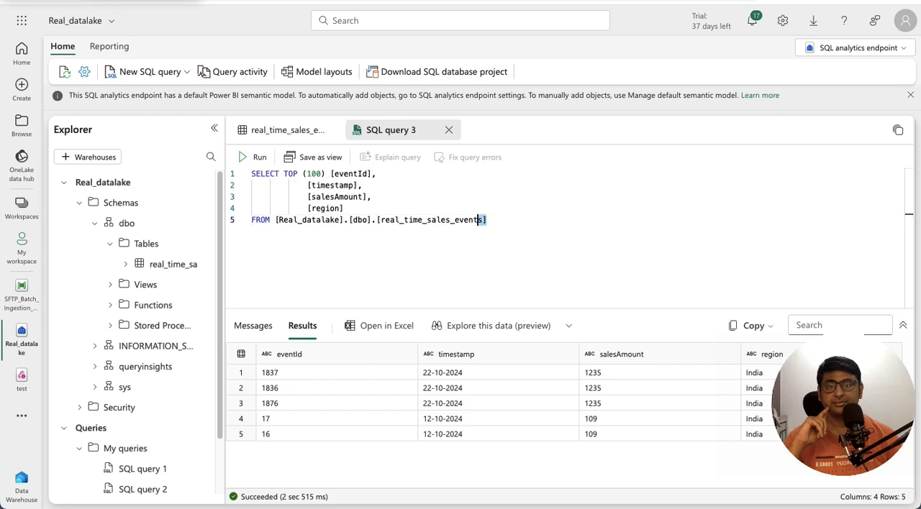
pyautogui.hotkey('ctrl', 'a')
pyautogui.hotkey('ctrl', 'Return')
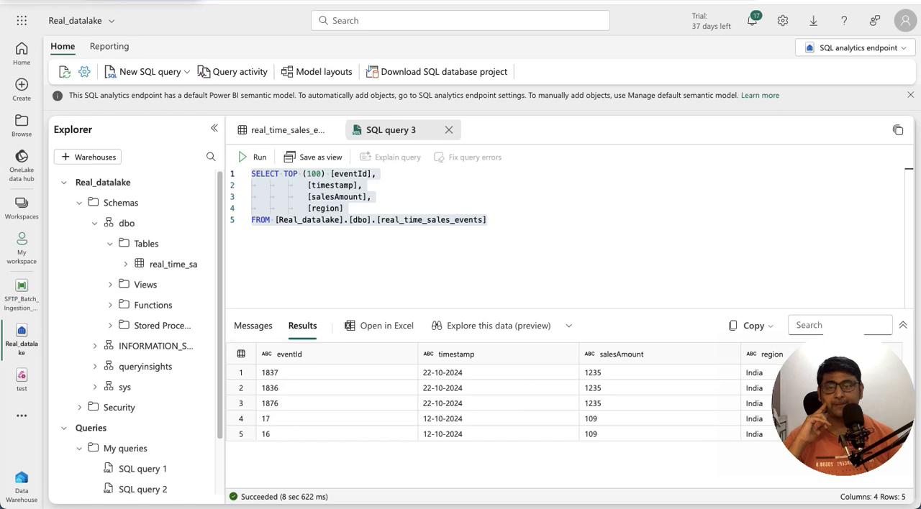
# - Open the data preview of the dest destination in the live realtimeevent eventstream
pyautogui.hotkey('ctrl', 'f')
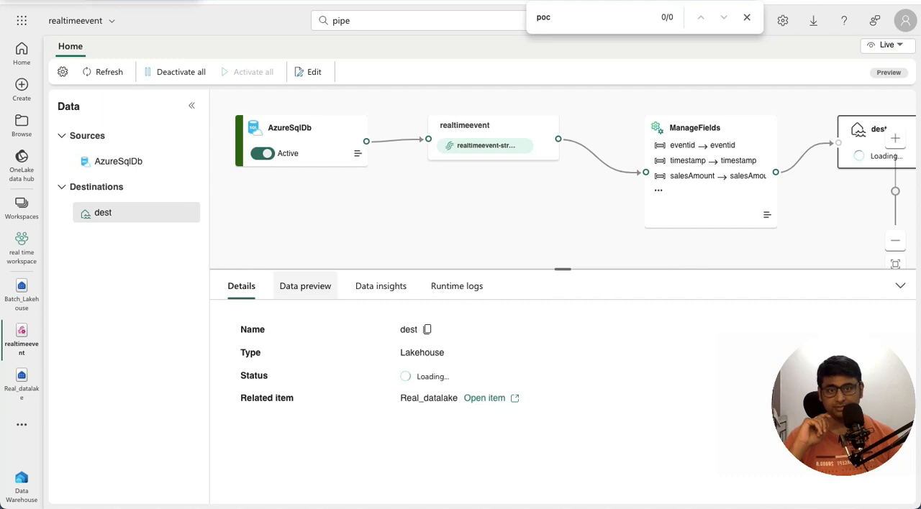
pyautogui.click(305, 287)
pyautogui.click(560, 466)
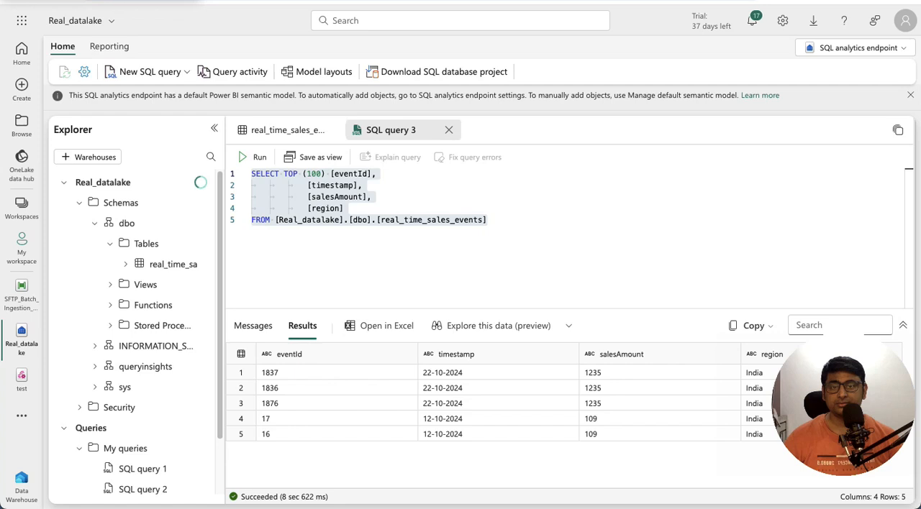
# - Rerun the full real_time_sales_events query and check the eventId in the first result row
pyautogui.click(488, 220)
pyautogui.moveTo(487, 220); pyautogui.dragTo(251, 174)
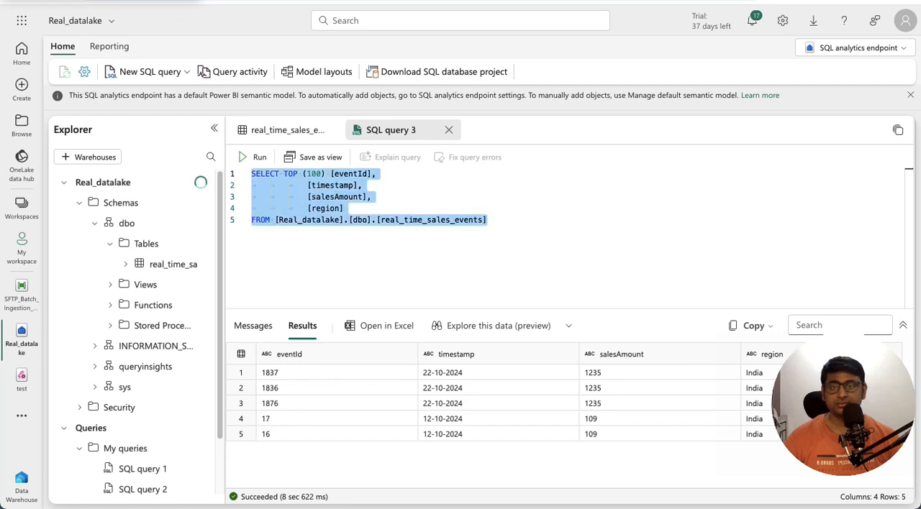
pyautogui.hotkey('ctrl', 'Return')
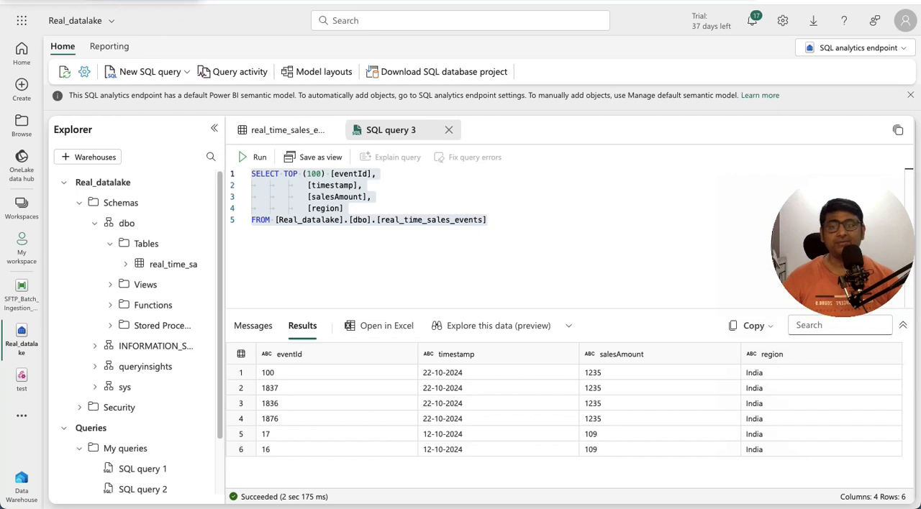
pyautogui.click(336, 373)
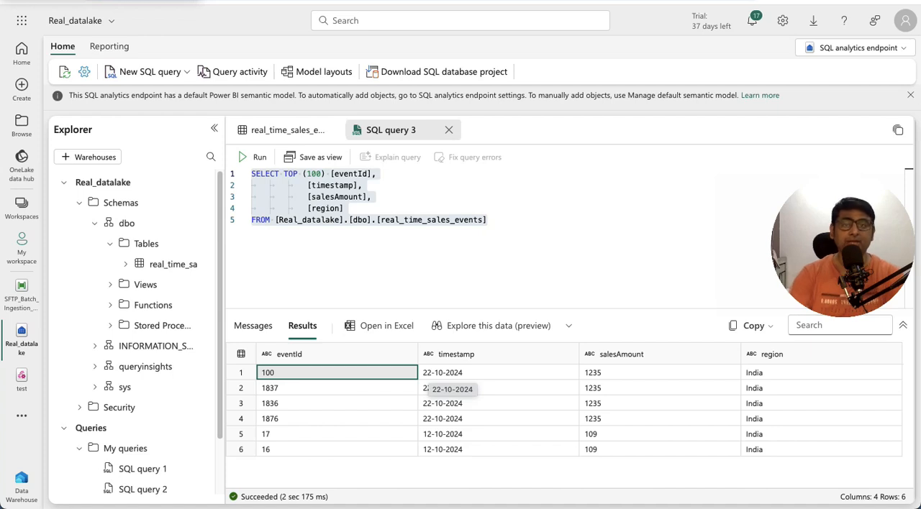
# - Switch to the Google Slides presentation and show slide 12, Handling Large Datasets: Tips for Performance Optimization
pyautogui.press('super+Tab')
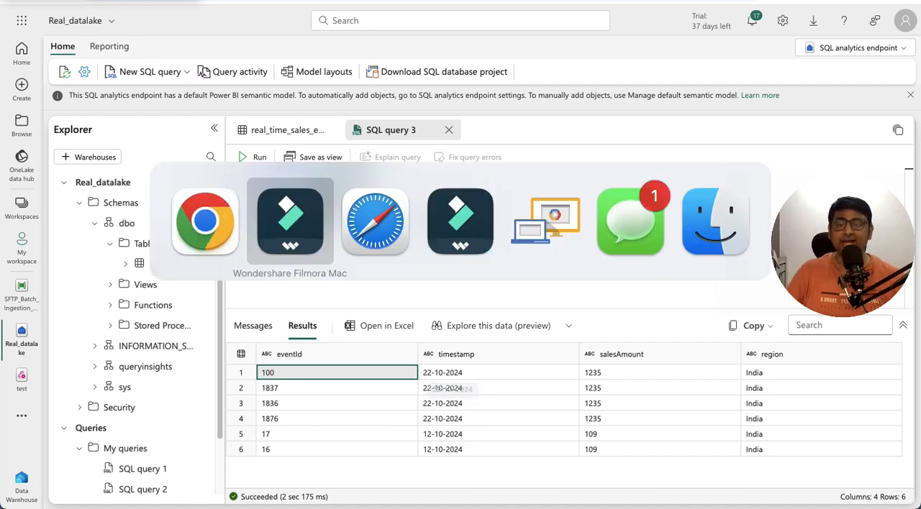
pyautogui.press('super+Tab')
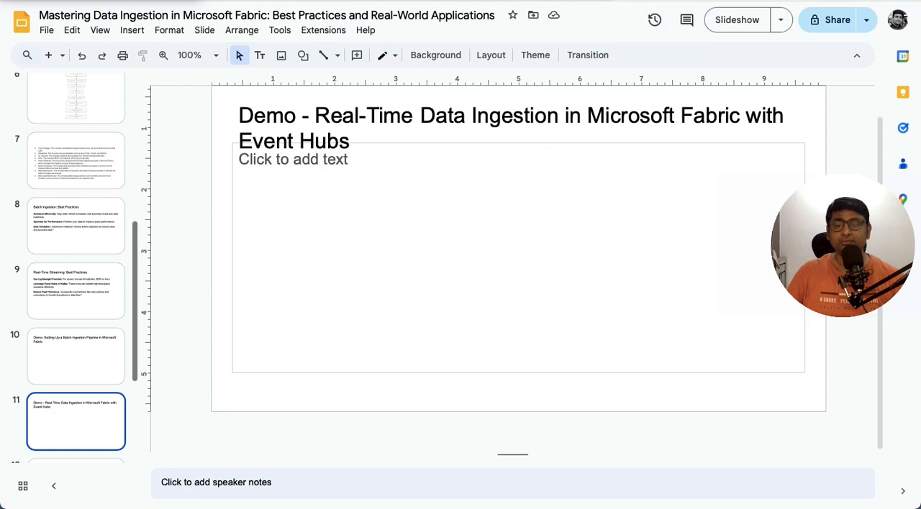
pyautogui.scroll(-3, 76, 424)
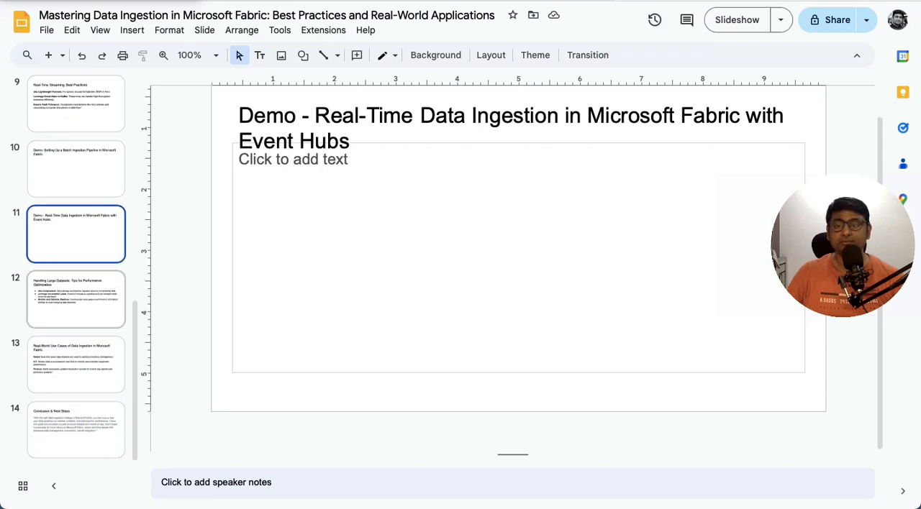
pyautogui.click(76, 300)
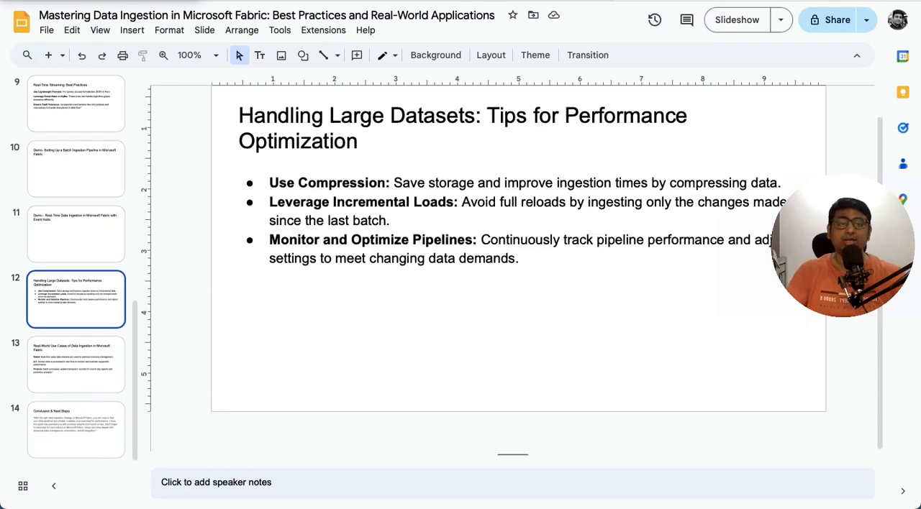